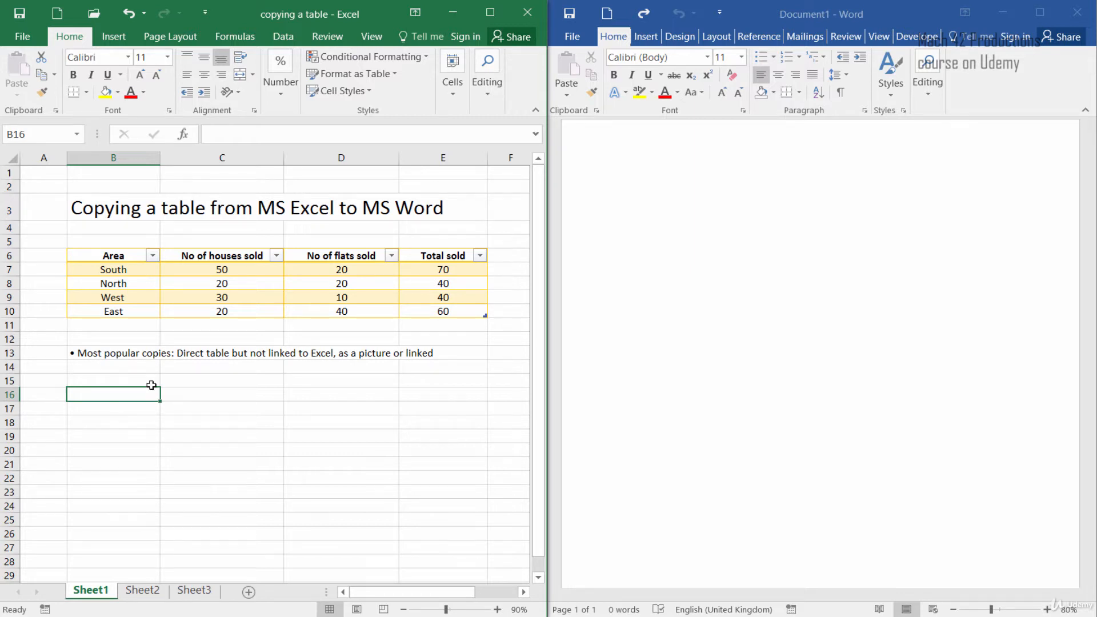
{"action": "left_click", "coordinate": [119, 239]}
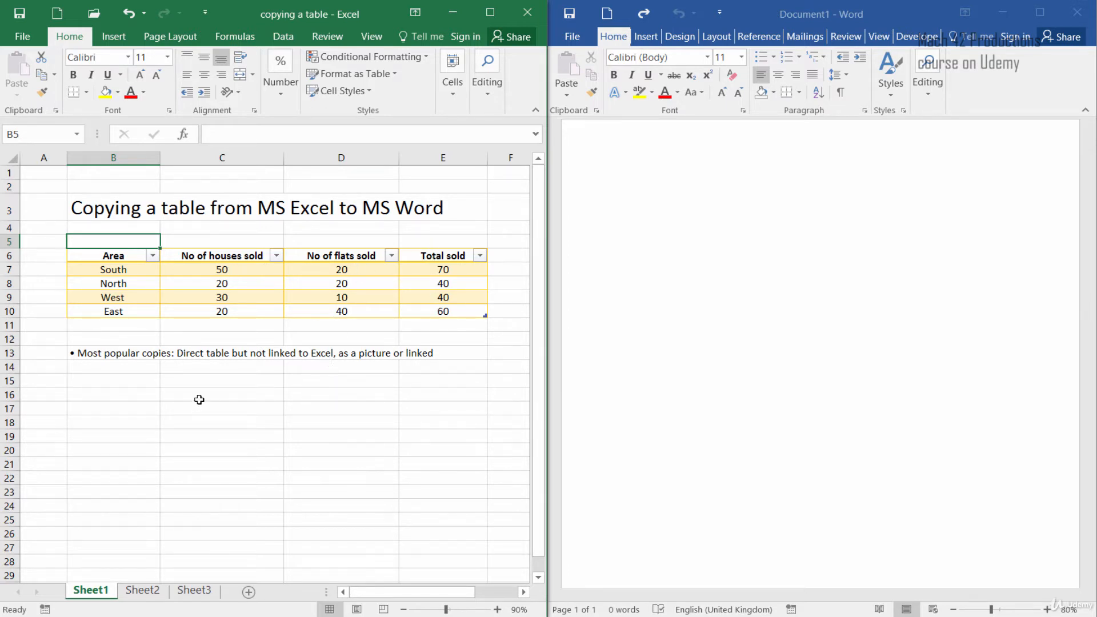
{"action": "left_click", "coordinate": [668, 283]}
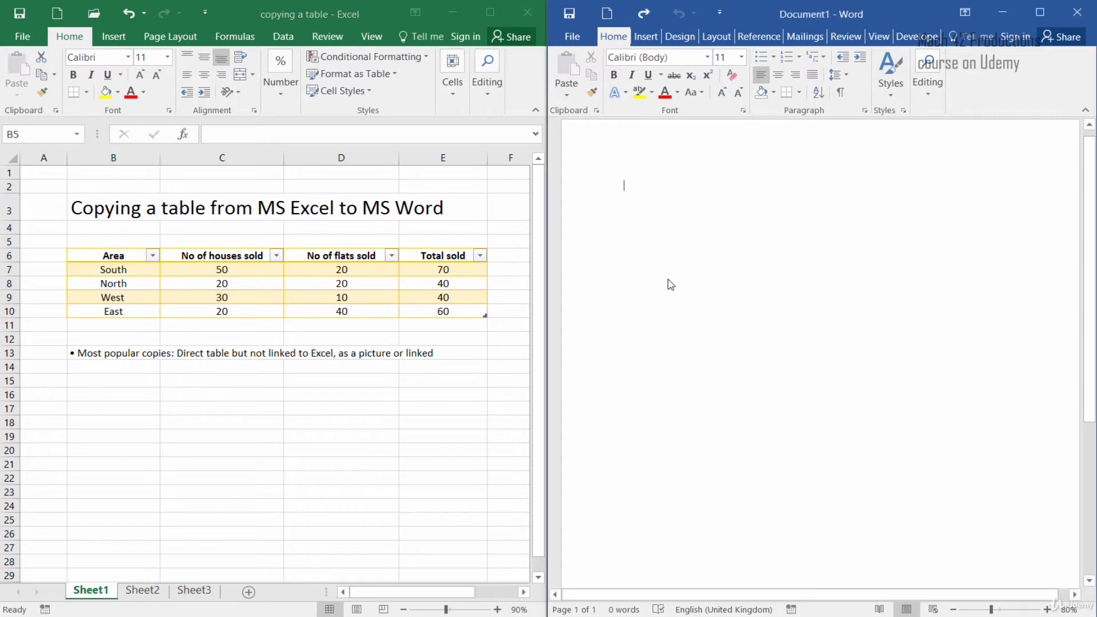
{"action": "left_click", "coordinate": [102, 366]}
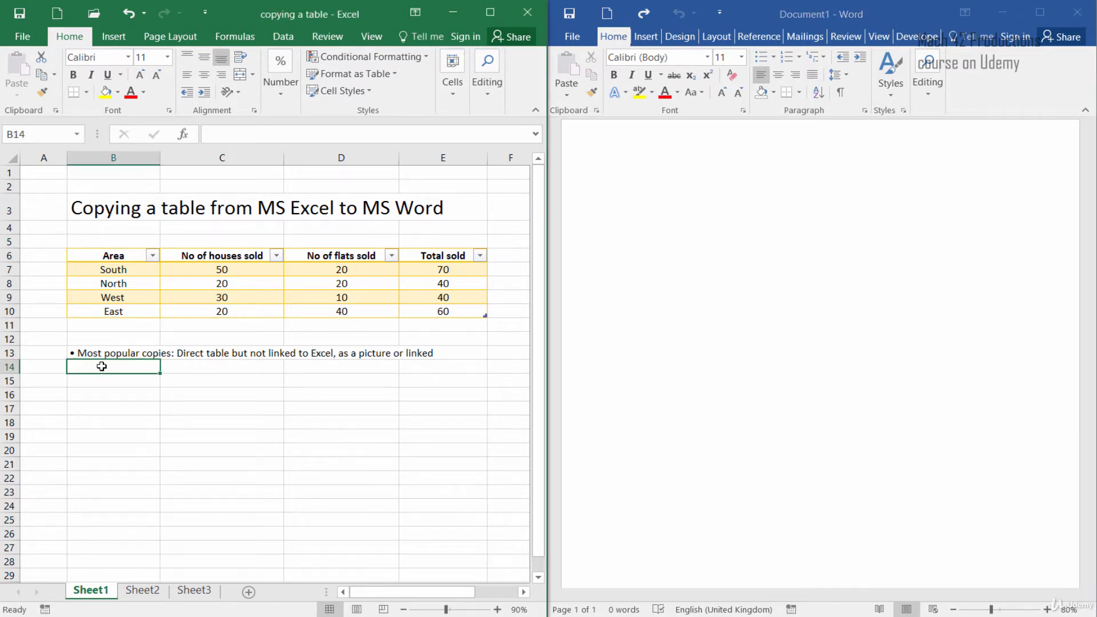
Step: Select the whole sales table from Area to the East total and copy it
{"action": "left_click_drag", "start_coordinate": [112, 254], "coordinate": [434, 311]}
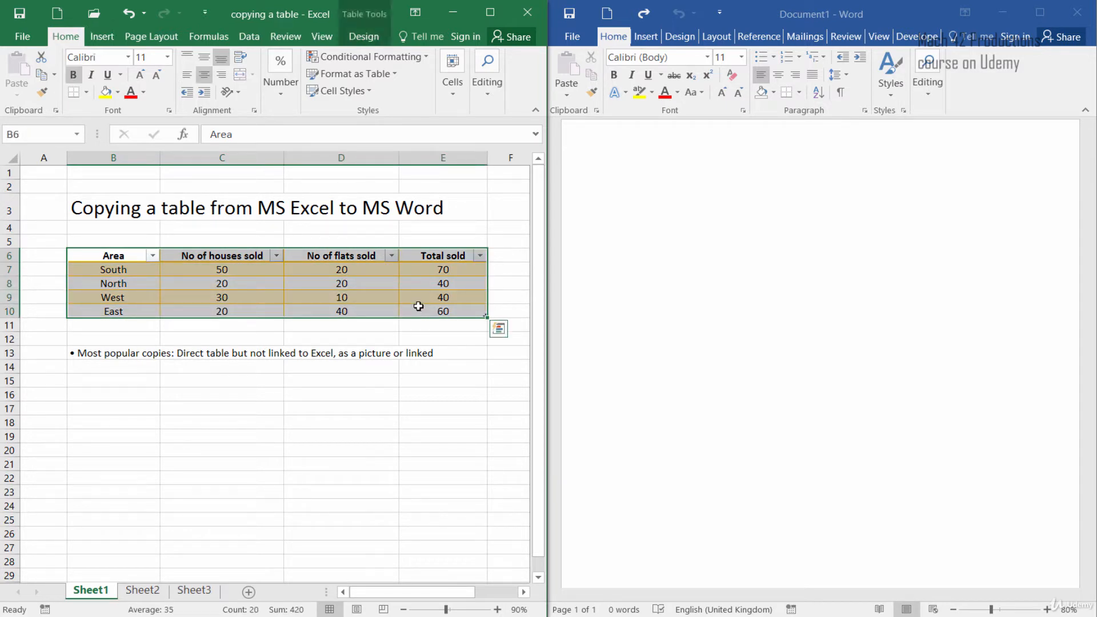
{"action": "right_click", "coordinate": [182, 291]}
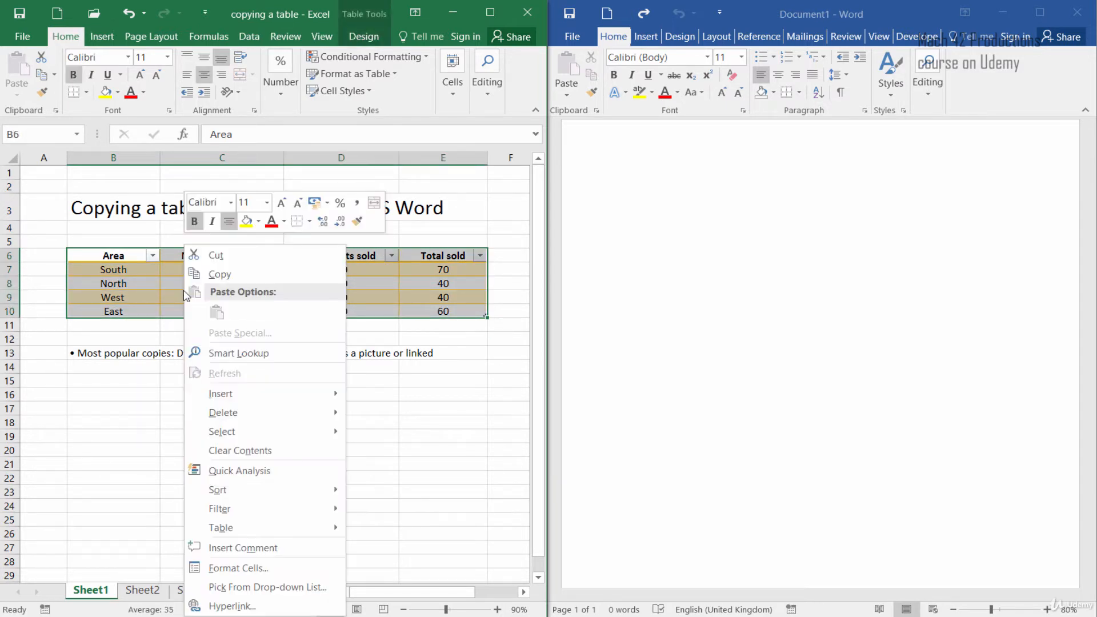
{"action": "left_click", "coordinate": [218, 276]}
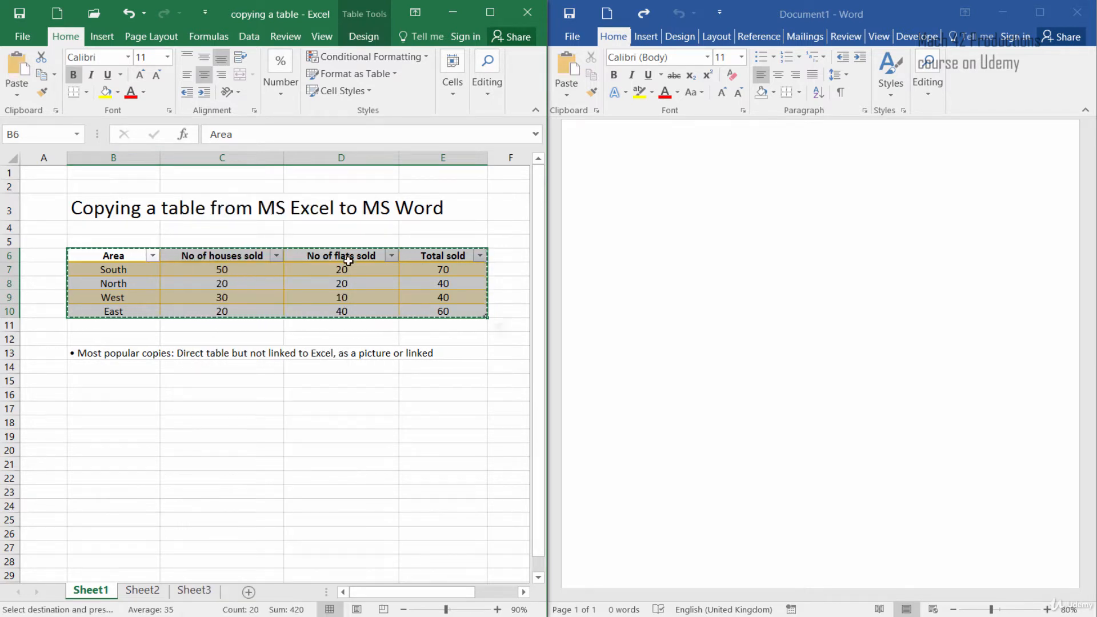
Step: Paste the copied table into the Word document keeping its source formatting
{"action": "left_click", "coordinate": [647, 235]}
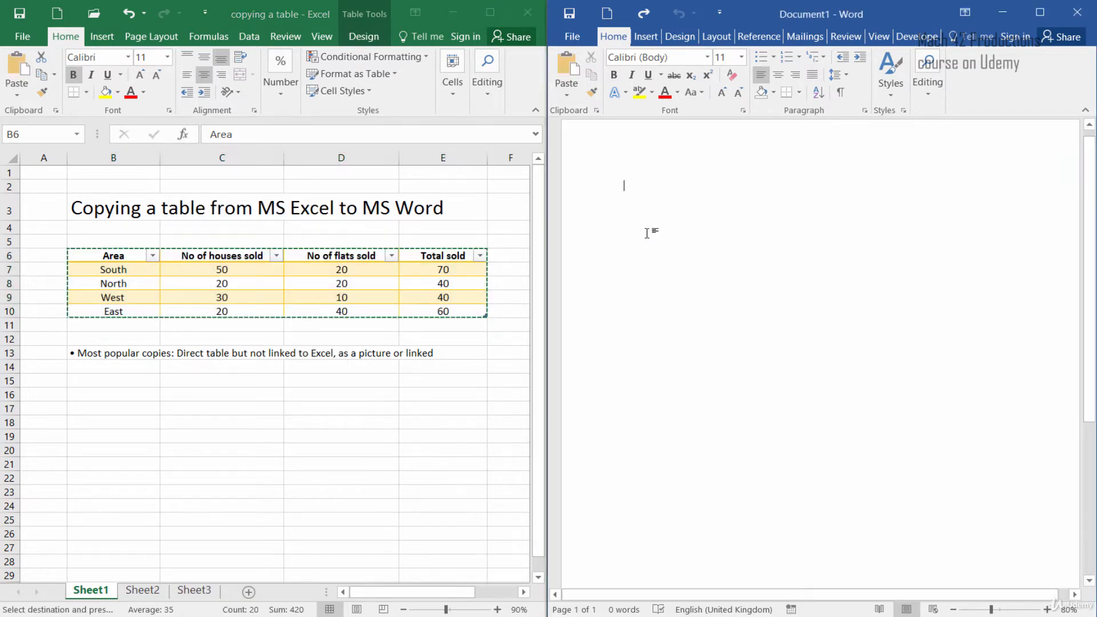
{"action": "right_click", "coordinate": [638, 186]}
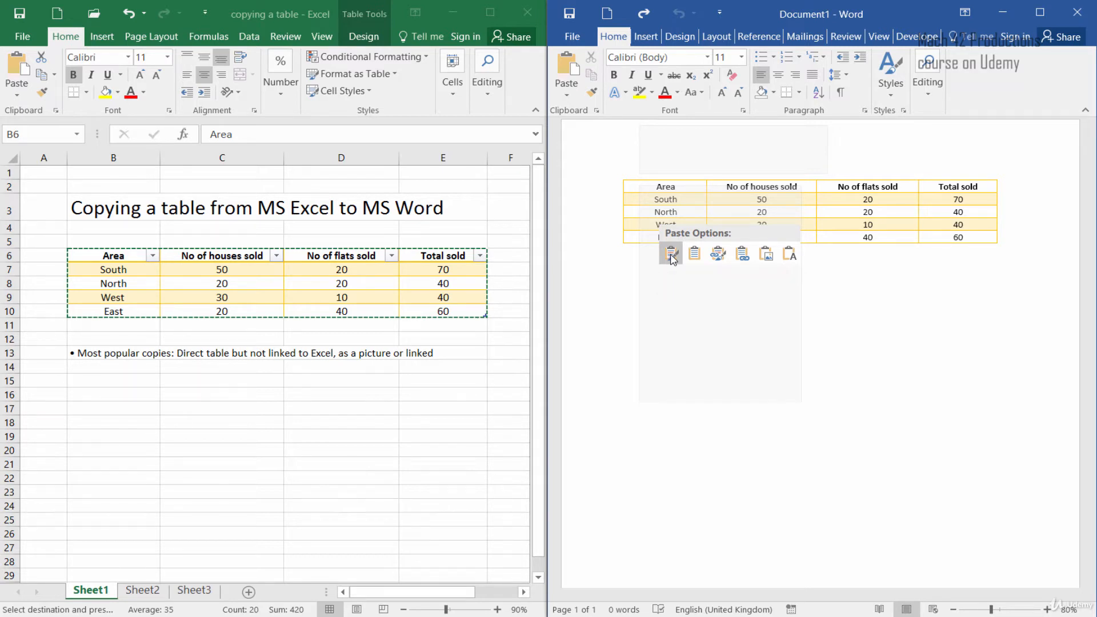
{"action": "left_click", "coordinate": [672, 258]}
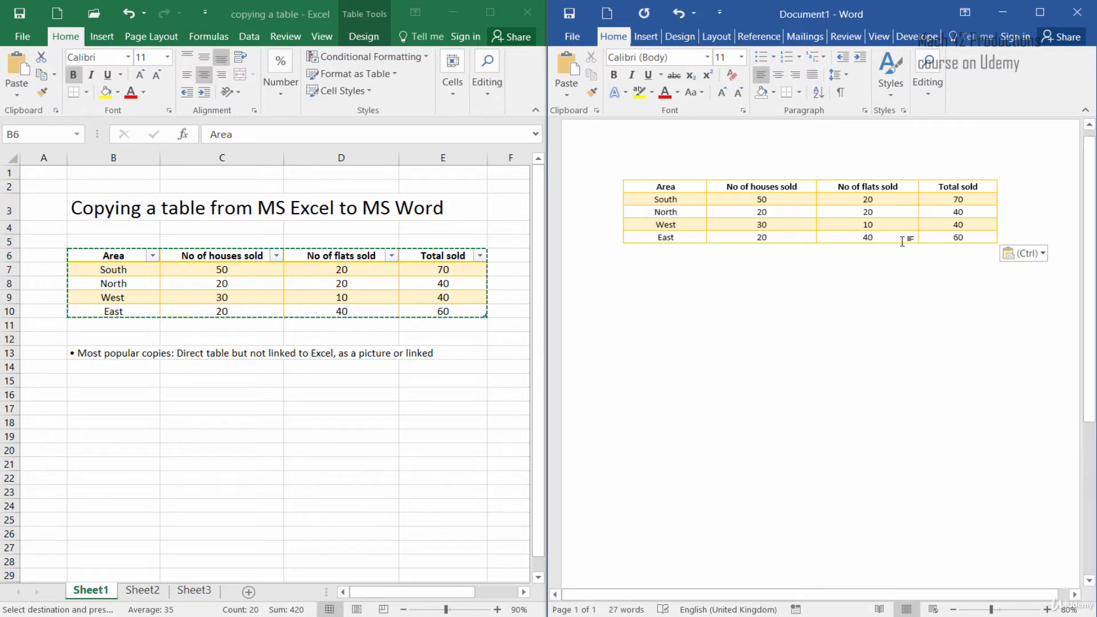
Step: Try appending an s to the Area header of the pasted table, then remove it
{"action": "left_click", "coordinate": [656, 187]}
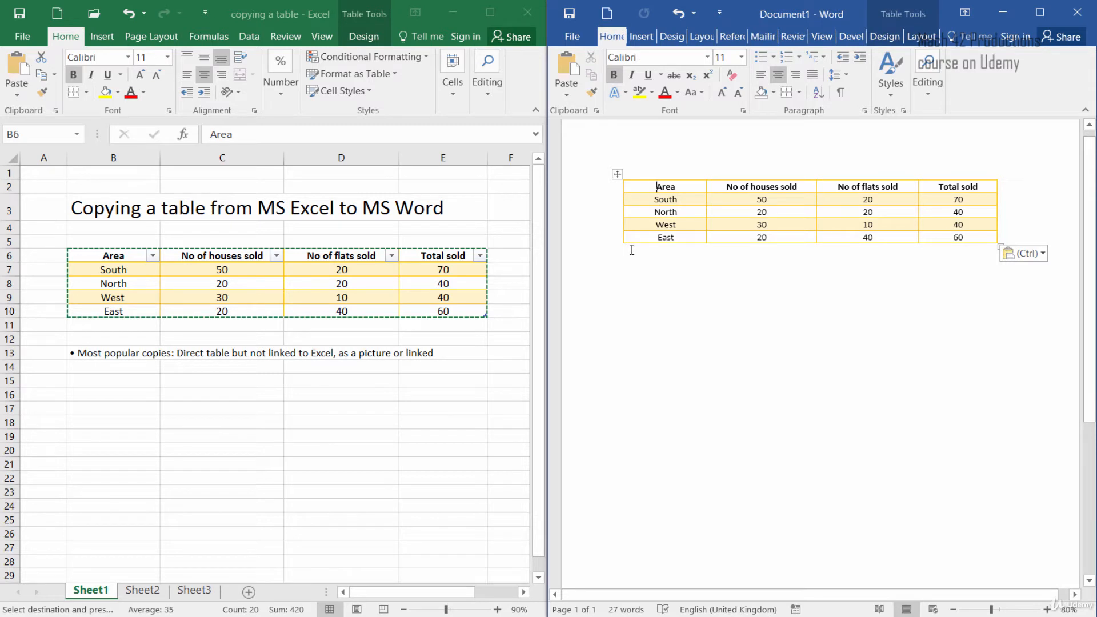
{"action": "type", "text": "s"}
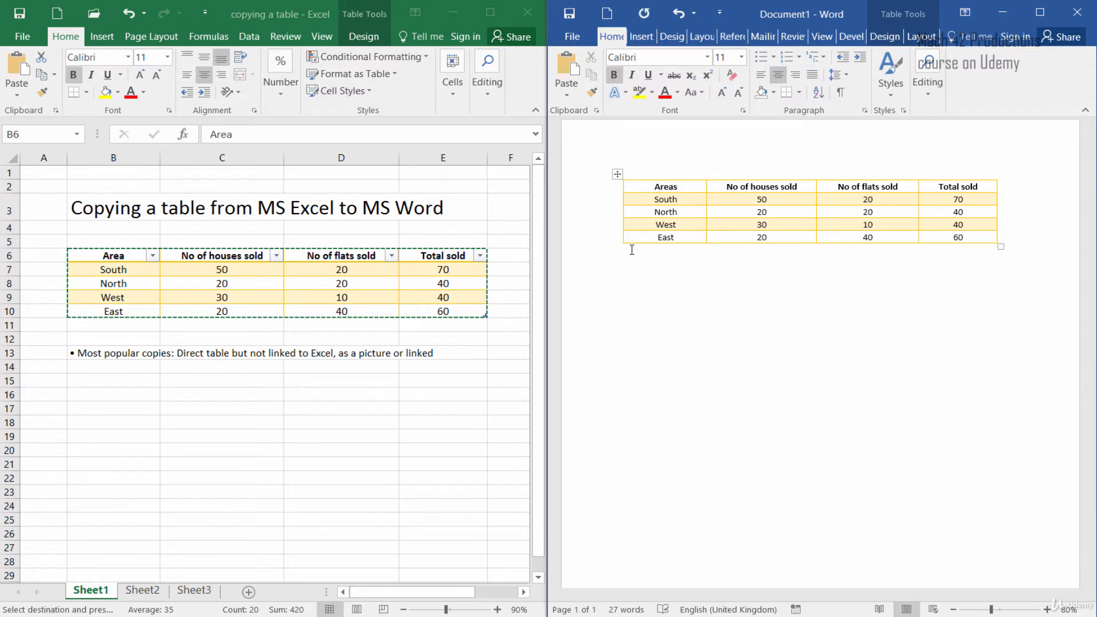
{"action": "key", "text": "BackSpace"}
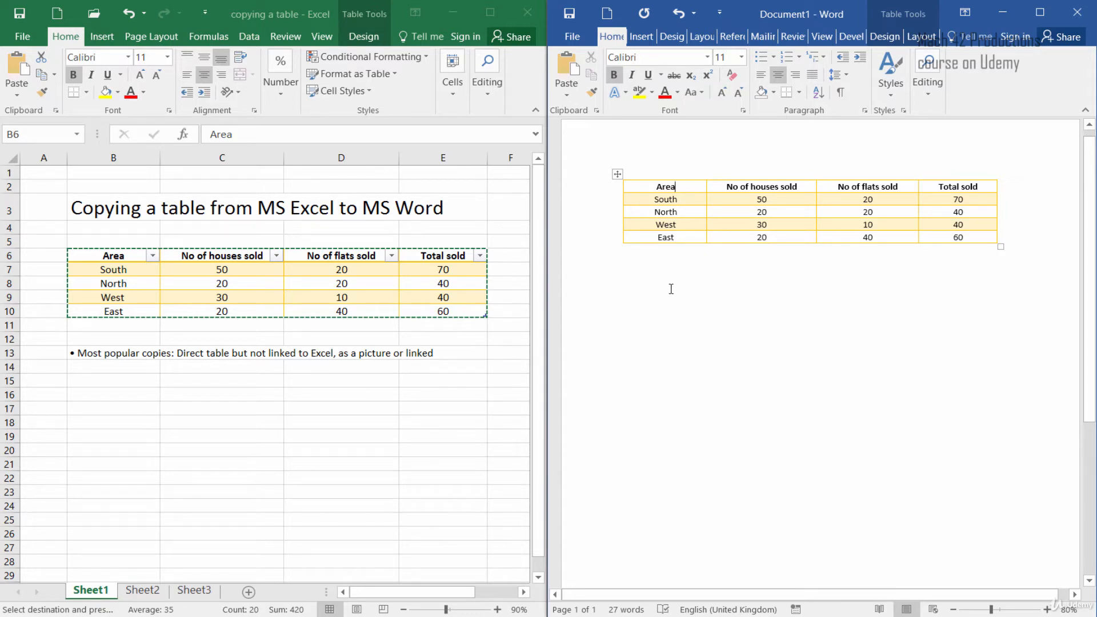
{"action": "left_click", "coordinate": [954, 237]}
{"action": "left_click", "coordinate": [326, 363]}
{"action": "left_click", "coordinate": [436, 334]}
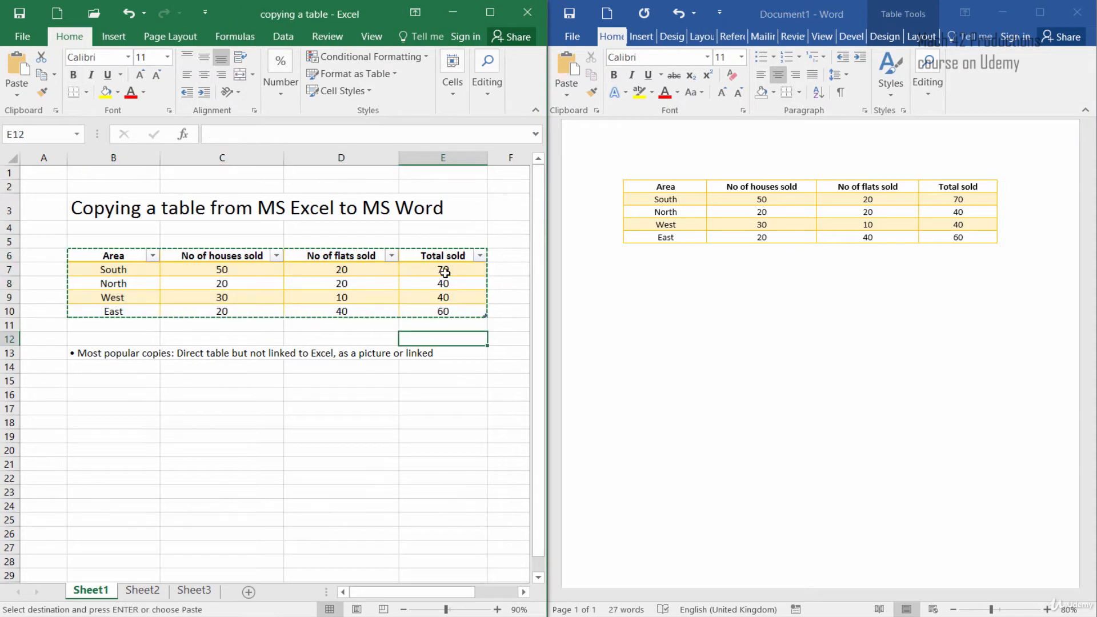
{"action": "left_click", "coordinate": [445, 273]}
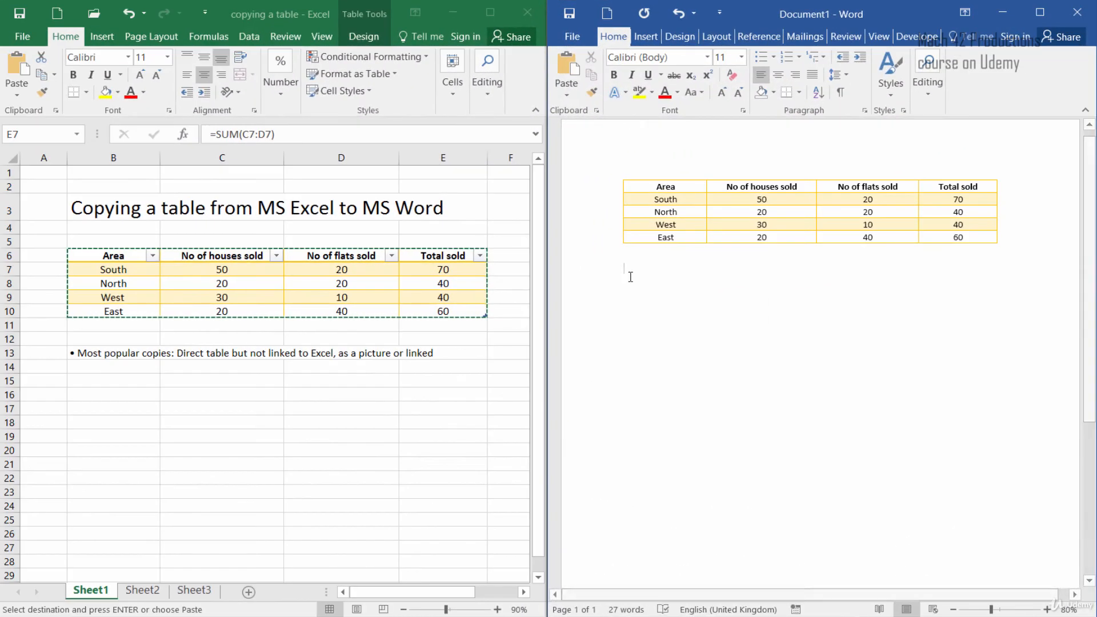
Step: Paste the copied table again below the first one as a picture
{"action": "left_click", "coordinate": [630, 277]}
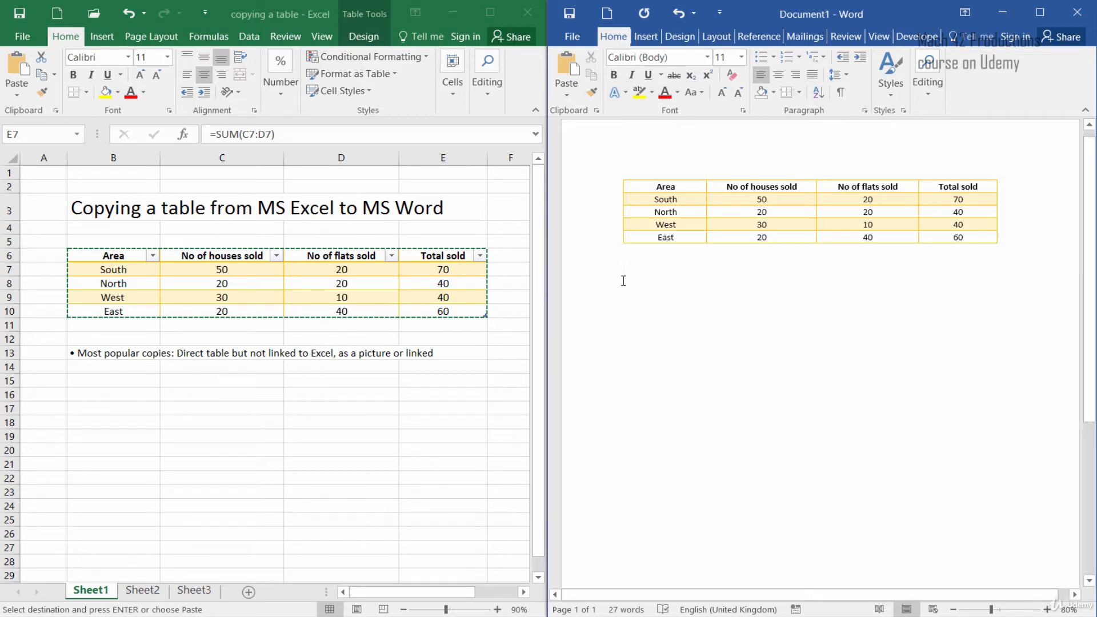
{"action": "right_click", "coordinate": [626, 274]}
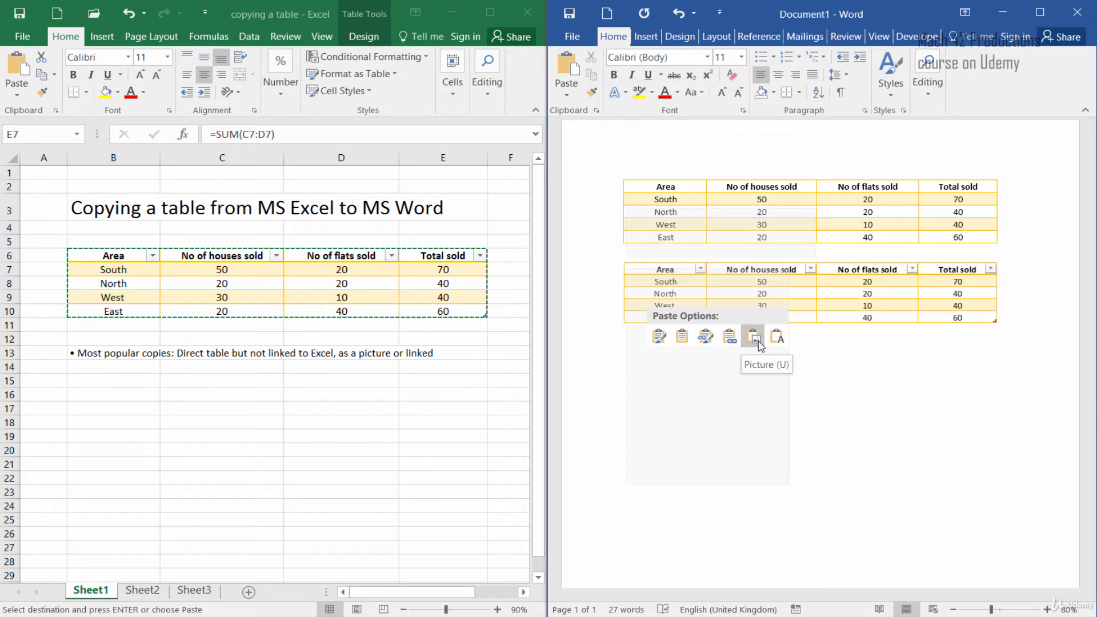
{"action": "left_click", "coordinate": [754, 337]}
Step: Move the pasted picture of the table slightly down and widen it a little from its corner
{"action": "left_click", "coordinate": [705, 294]}
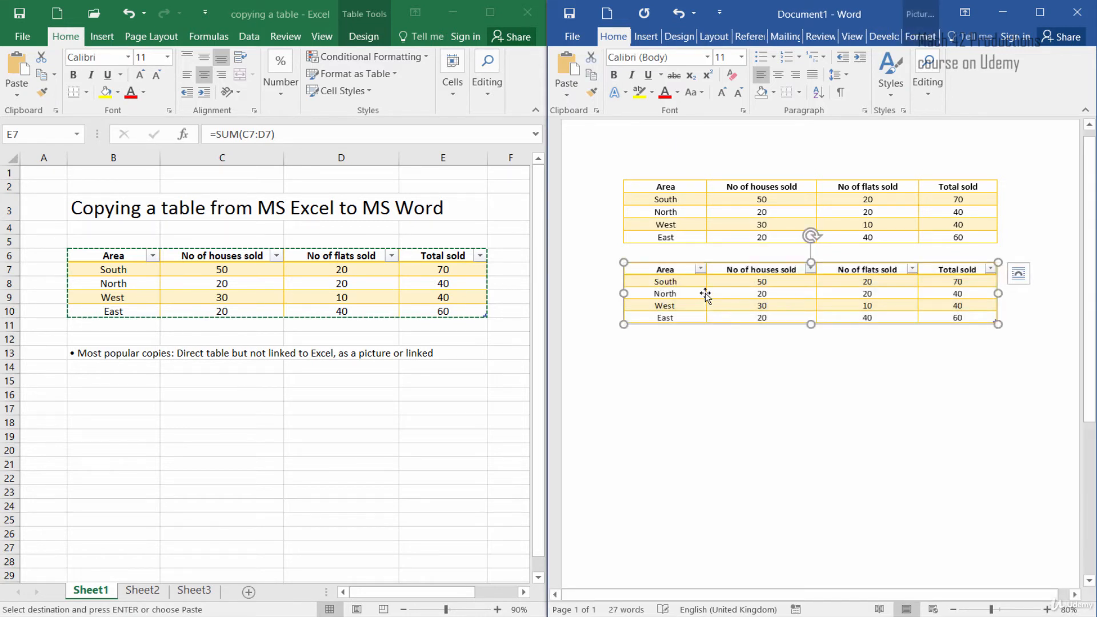
{"action": "left_click_drag", "start_coordinate": [719, 295], "coordinate": [719, 313]}
{"action": "mouse_move", "coordinate": [624, 324]}
{"action": "left_mouse_down"}
{"action": "mouse_move", "coordinate": [600, 345]}
{"action": "mouse_move", "coordinate": [625, 327]}
{"action": "left_mouse_up"}
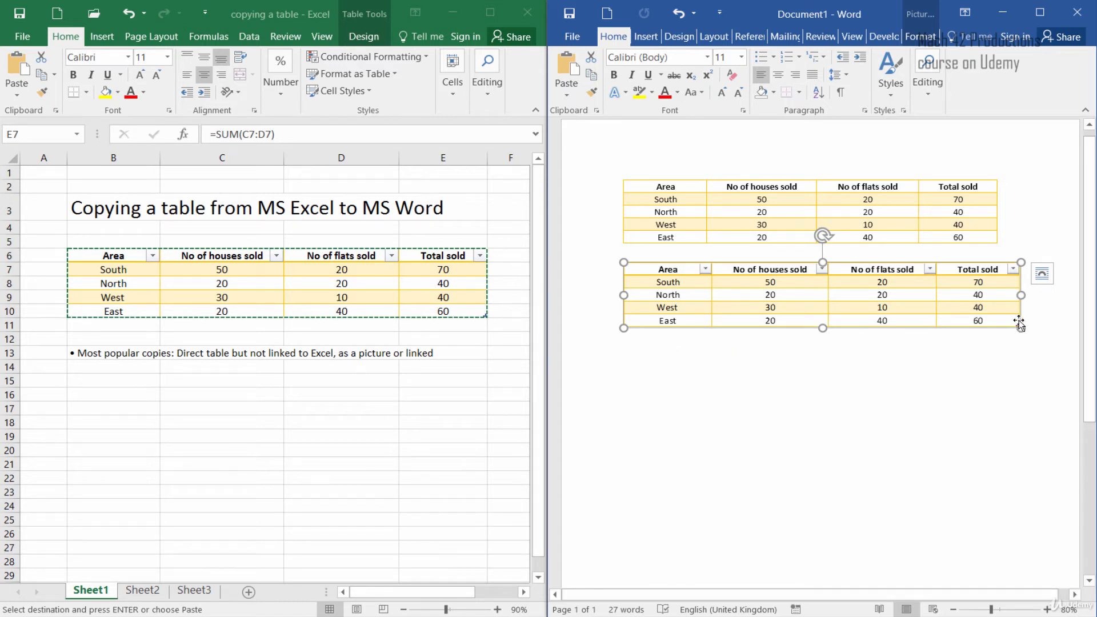
{"action": "left_click", "coordinate": [1013, 343]}
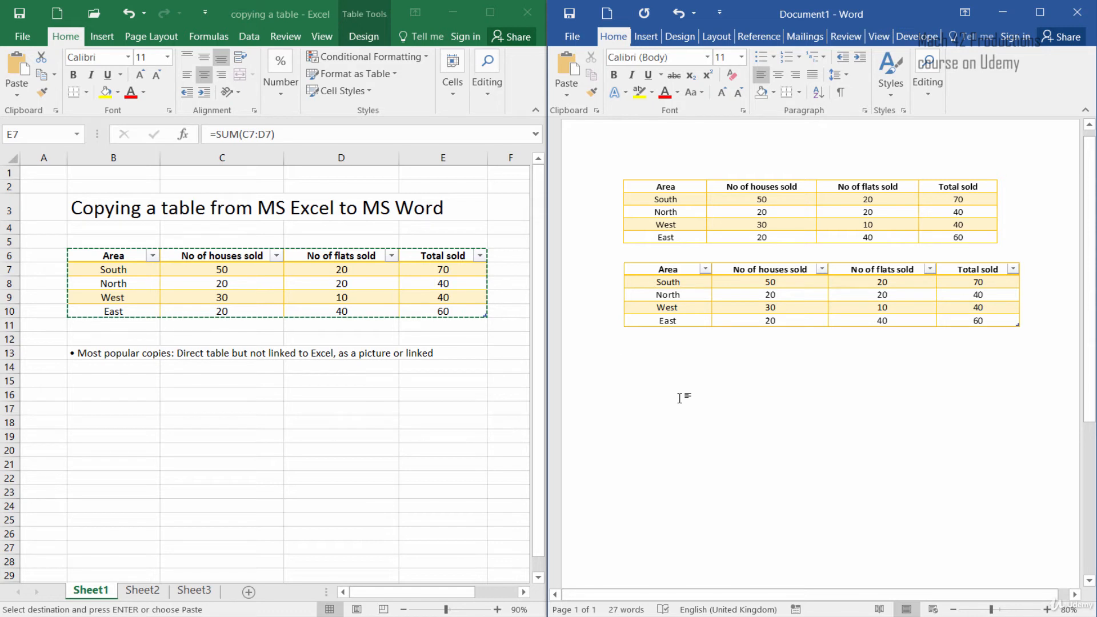
Step: Paste a third copy below the picture as a linked table keeping source formatting
{"action": "right_click", "coordinate": [627, 361]}
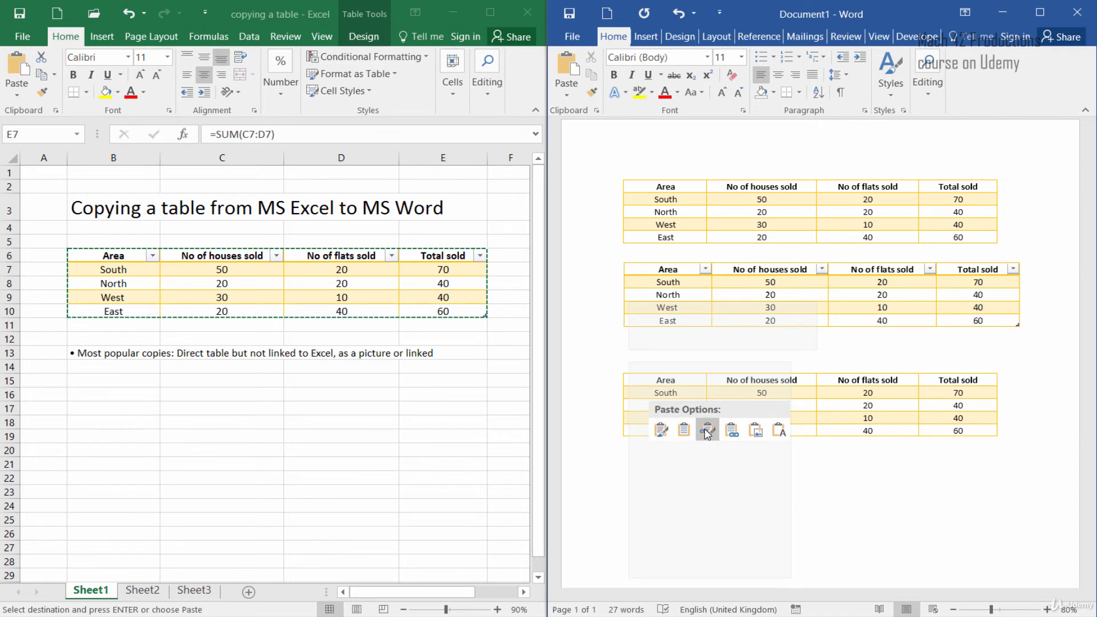
{"action": "left_click", "coordinate": [707, 432]}
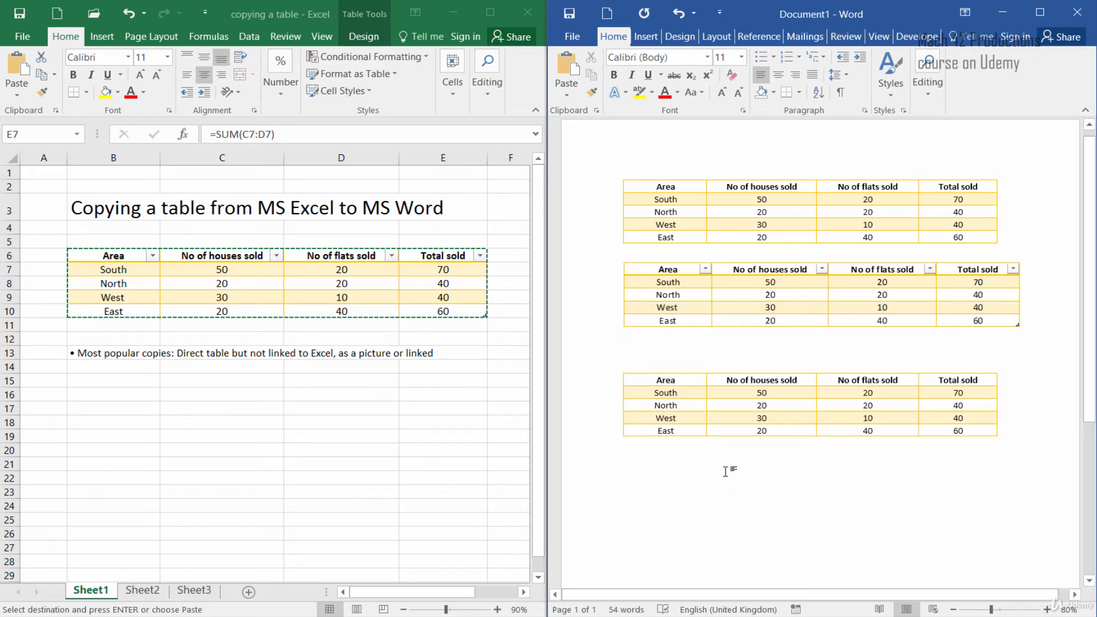
Step: Change South's houses sold in the Excel table to 100
{"action": "left_click", "coordinate": [235, 269]}
{"action": "left_click", "coordinate": [234, 269]}
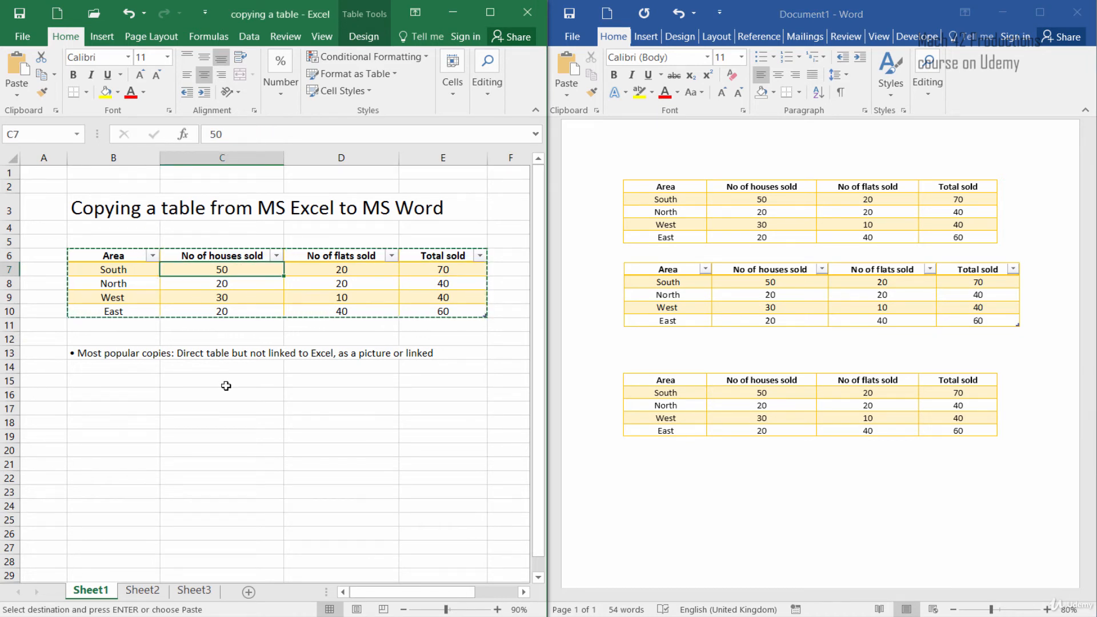
{"action": "type", "text": "100"}
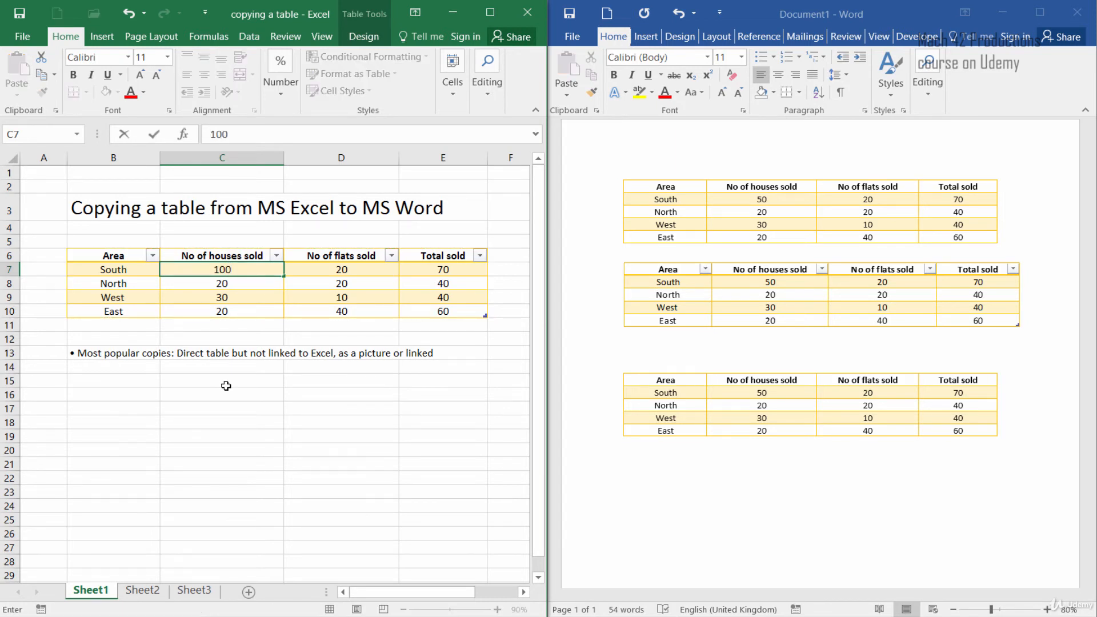
{"action": "key", "text": "Return"}
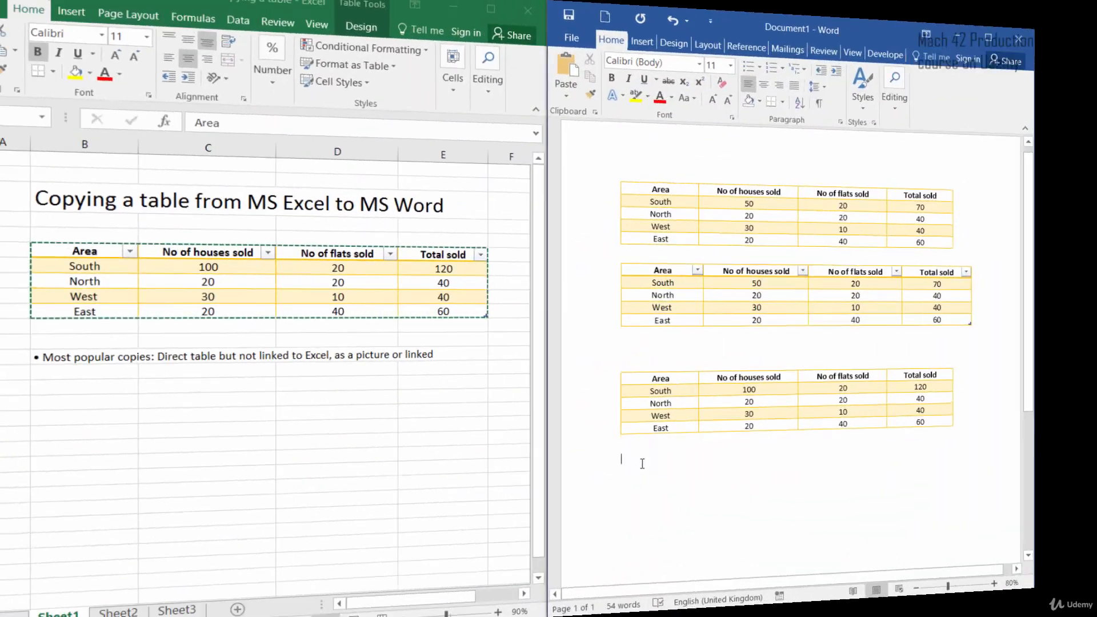
Step: Paste a fourth copy at the end of the document as a link using destination styles
{"action": "left_click", "coordinate": [646, 467]}
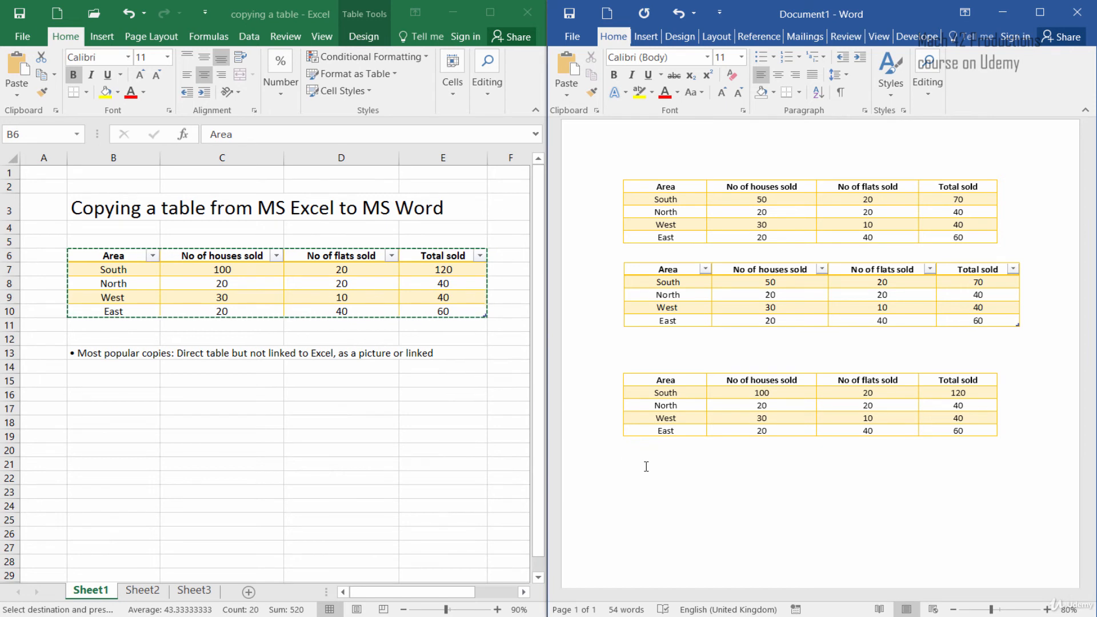
{"action": "right_click", "coordinate": [646, 465]}
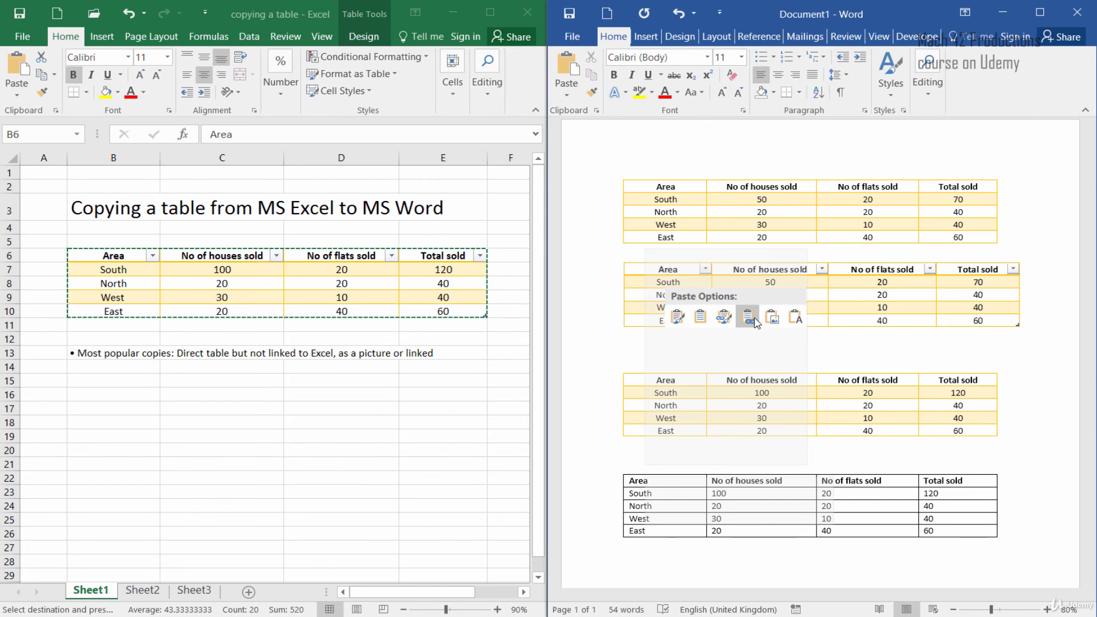
{"action": "left_click", "coordinate": [755, 321]}
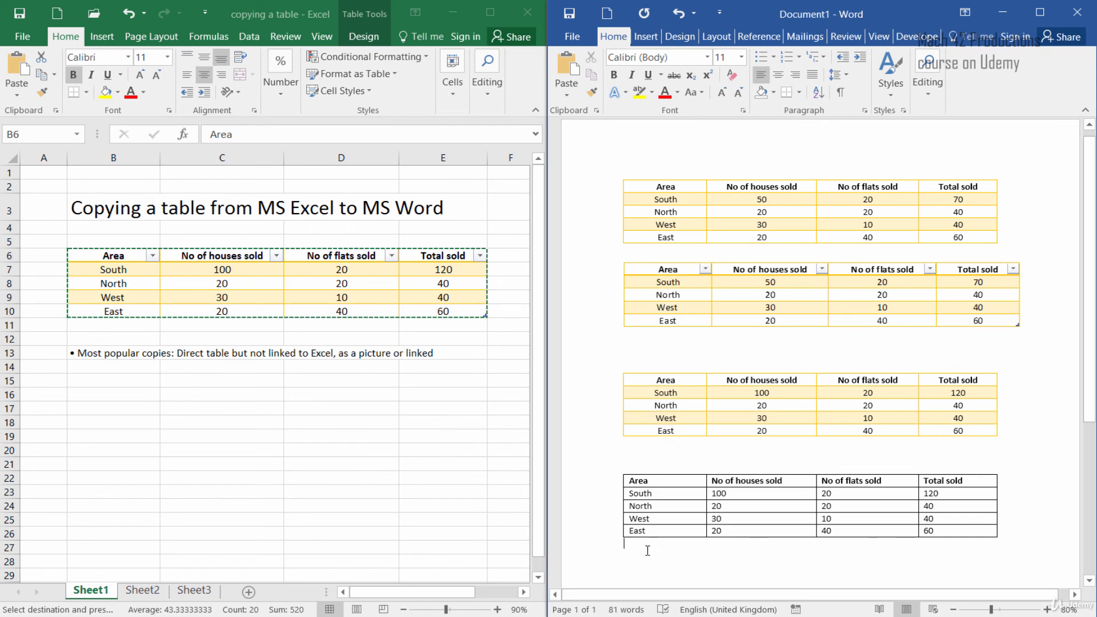
Step: Set South's houses sold in the Excel table back to 50
{"action": "left_click", "coordinate": [223, 273]}
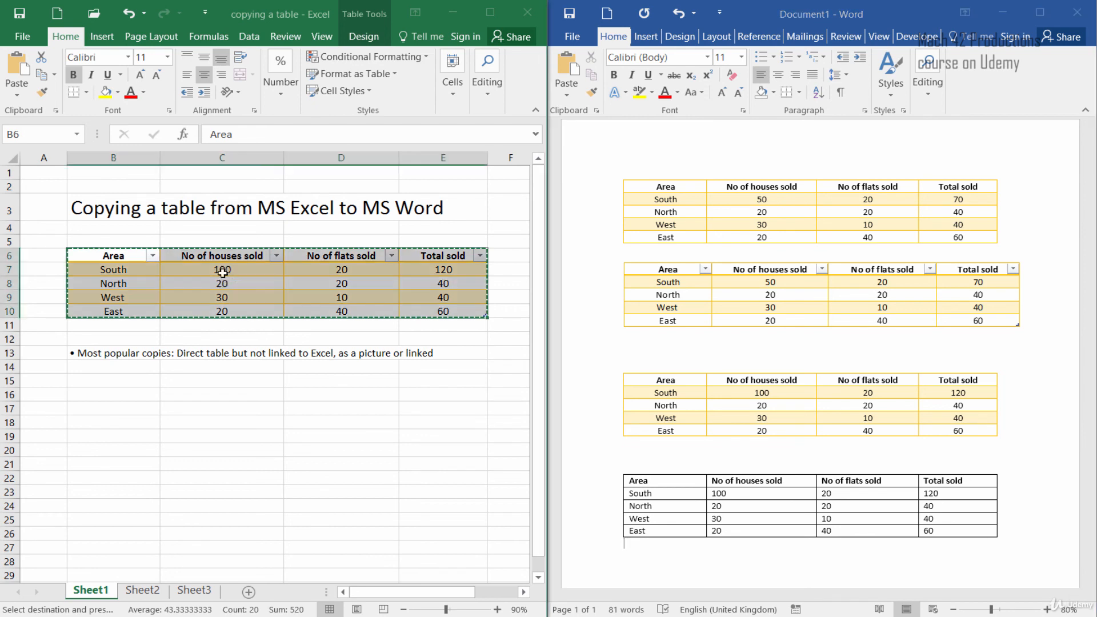
{"action": "left_click", "coordinate": [223, 273]}
{"action": "type", "text": "50"}
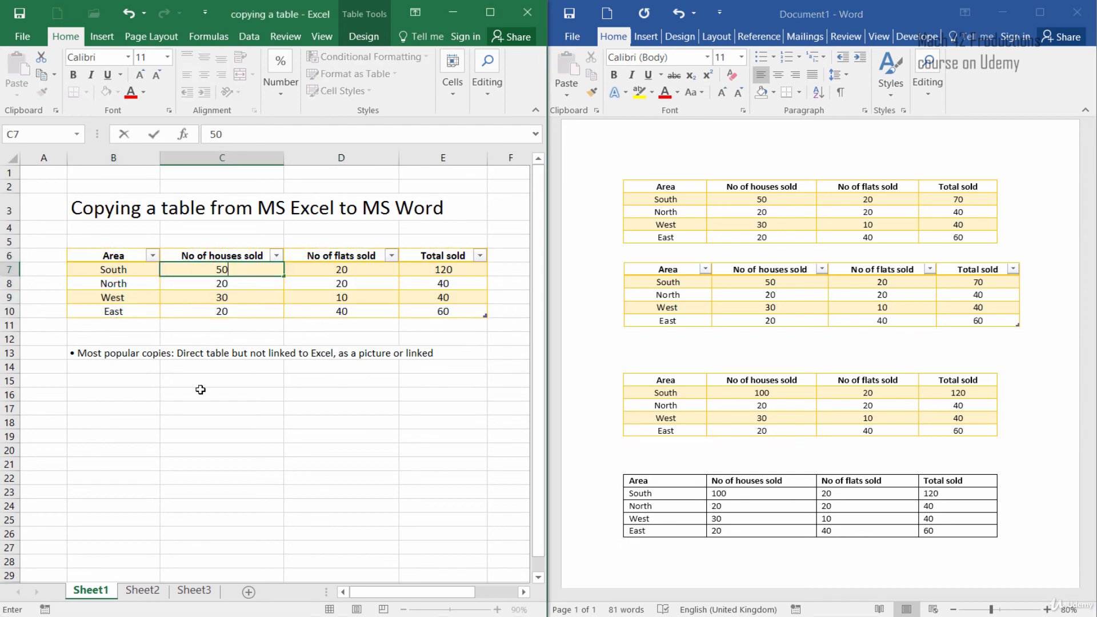
{"action": "key", "text": "Return"}
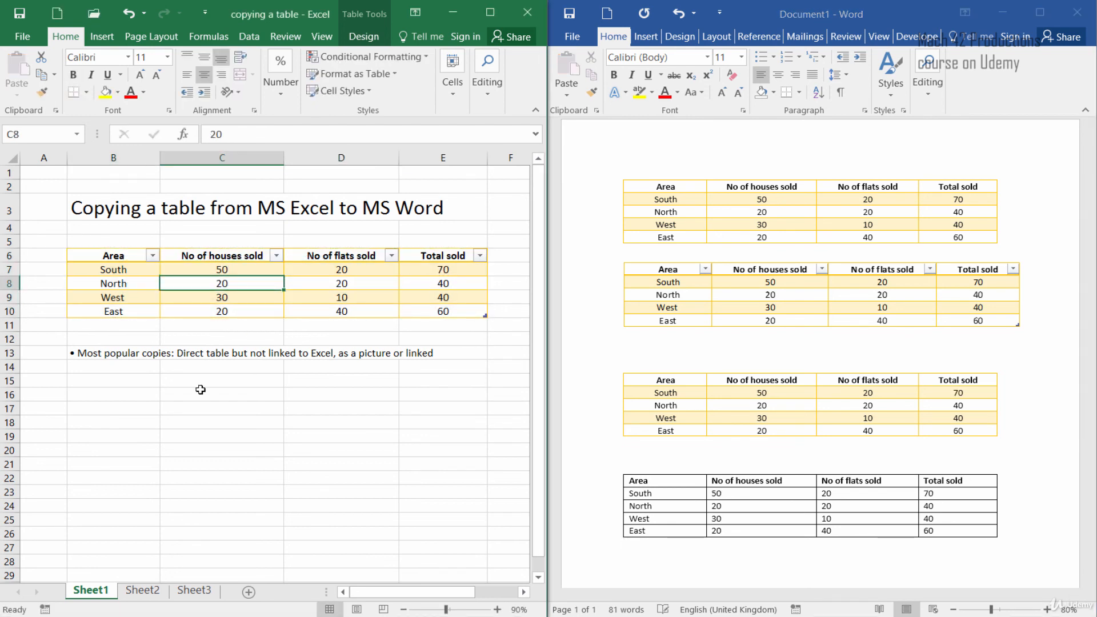